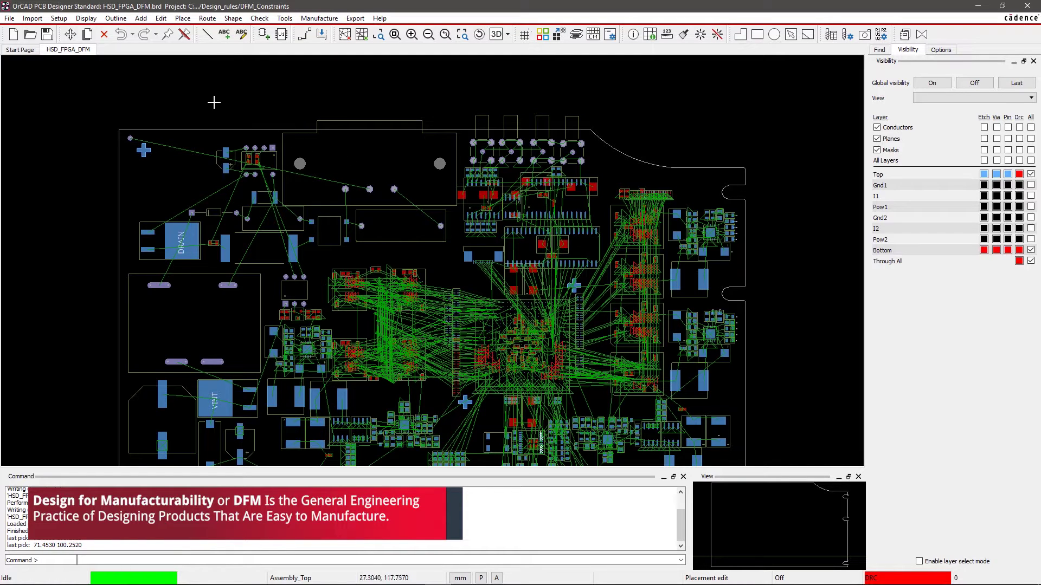
# Open the Setup menu for the HSD_FPGA_DFM board design
pyautogui.click(59, 19)
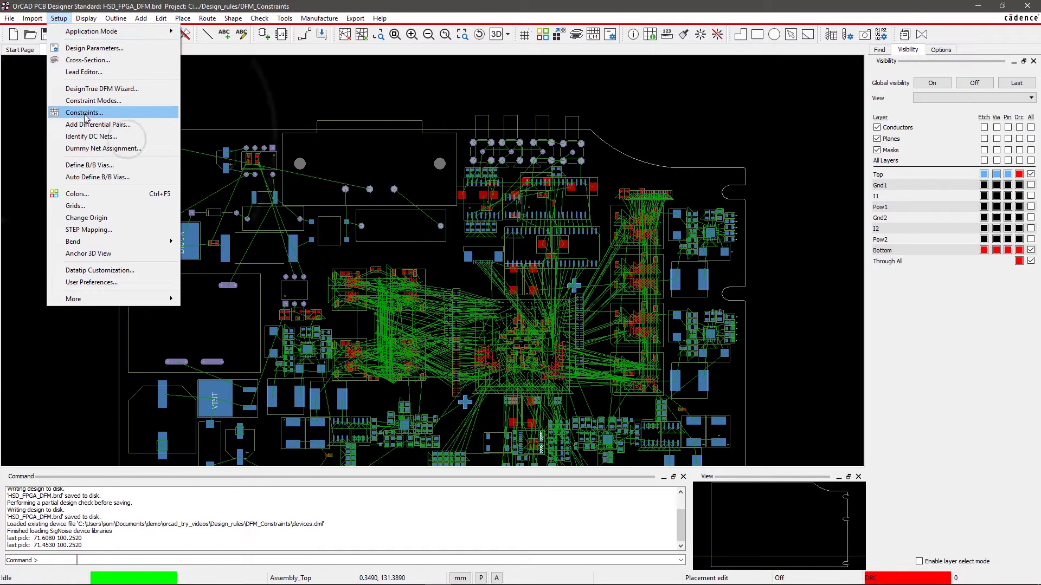
# Launch Constraint Manager and expand Manufacturing down to the DFF Constraint Set worksheets
pyautogui.click(138, 124)
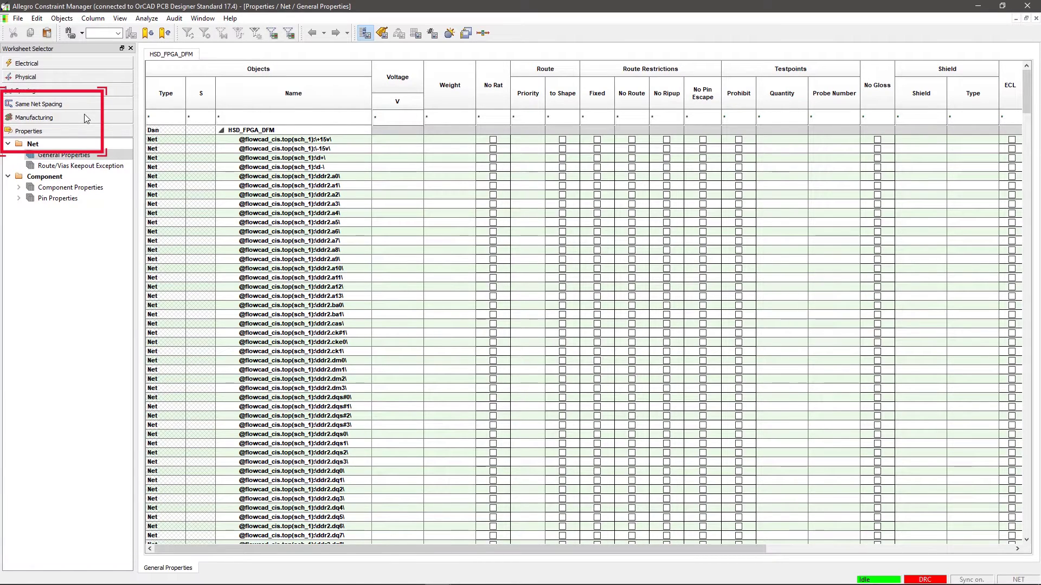
pyautogui.click(85, 118)
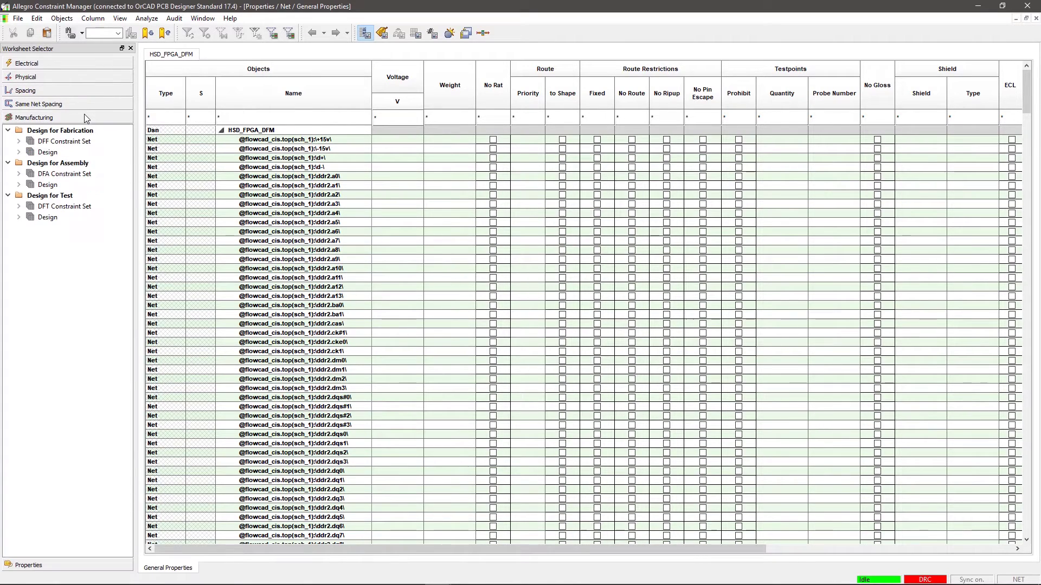
pyautogui.click(20, 141)
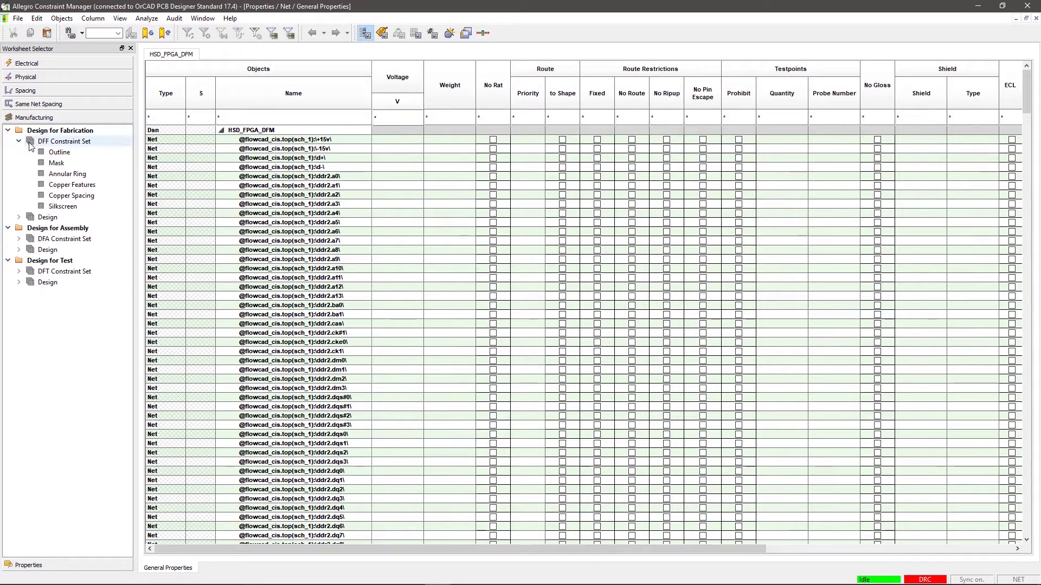
# In the DFF Outline worksheet, create constraint set DFF1 with Etch usage
pyautogui.click(61, 152)
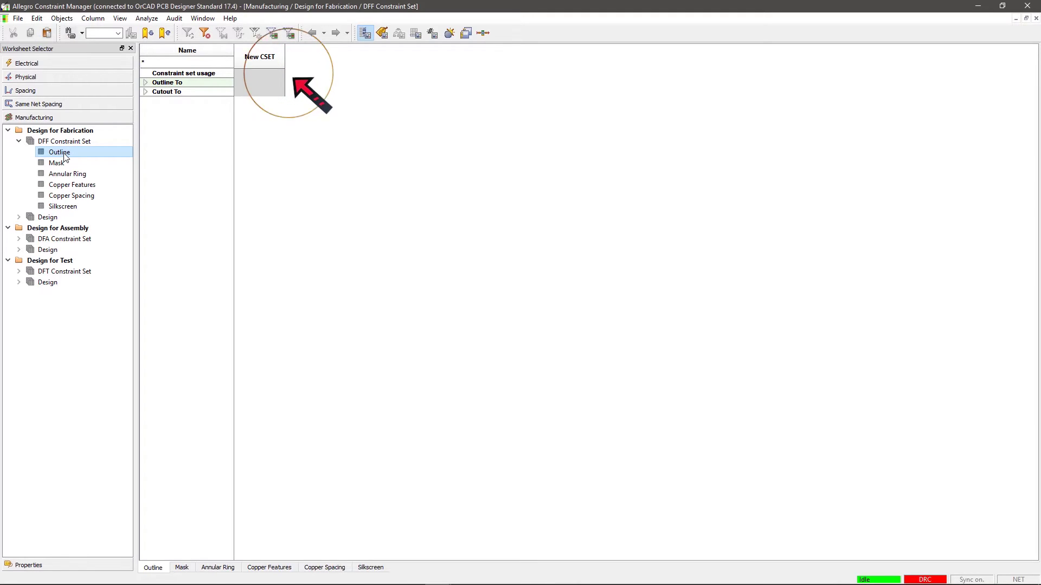
pyautogui.click(167, 114)
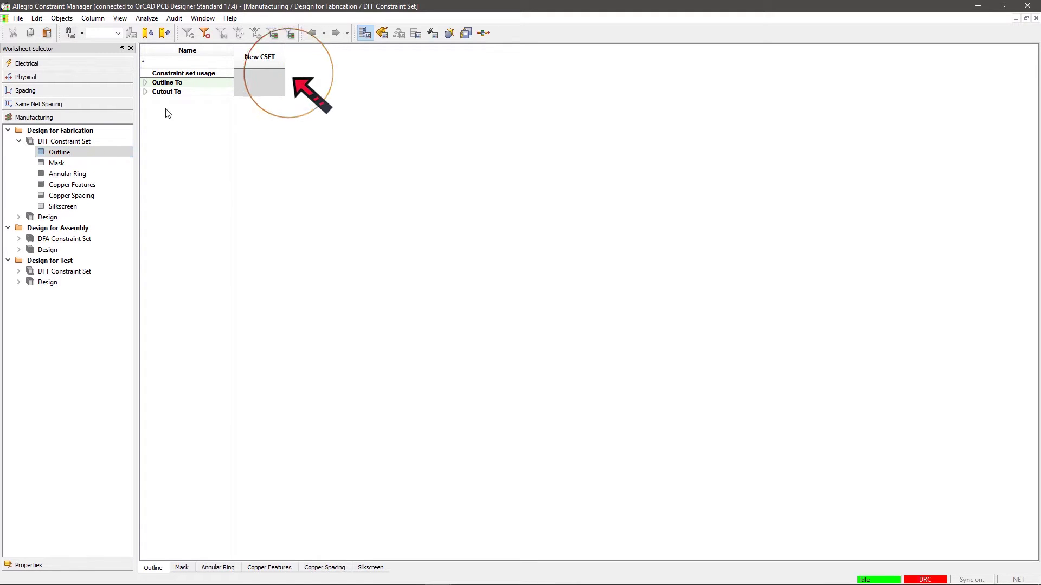
pyautogui.click(258, 60)
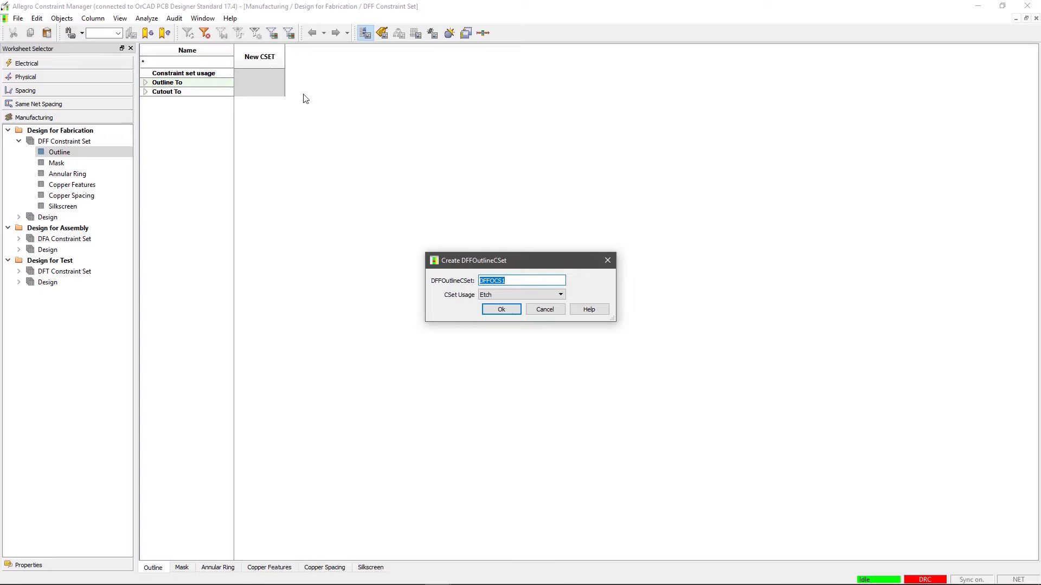
pyautogui.click(514, 280)
pyautogui.click(501, 310)
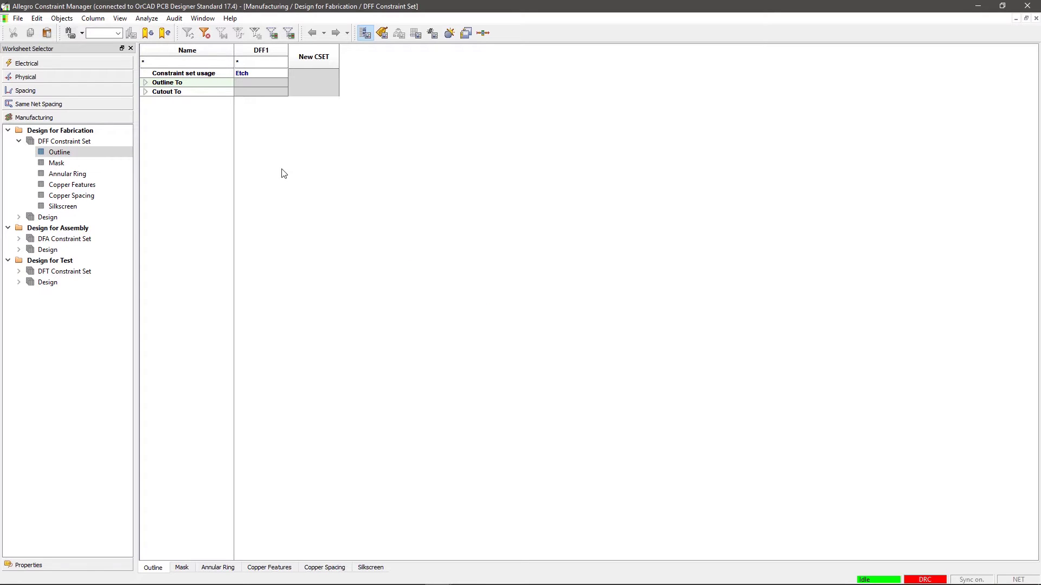
# Give DFF1 Outline To clearances: trace 3, shape 0.5, pin/via pads 0.25, holes and non-signal geometry 0.3
pyautogui.click(145, 83)
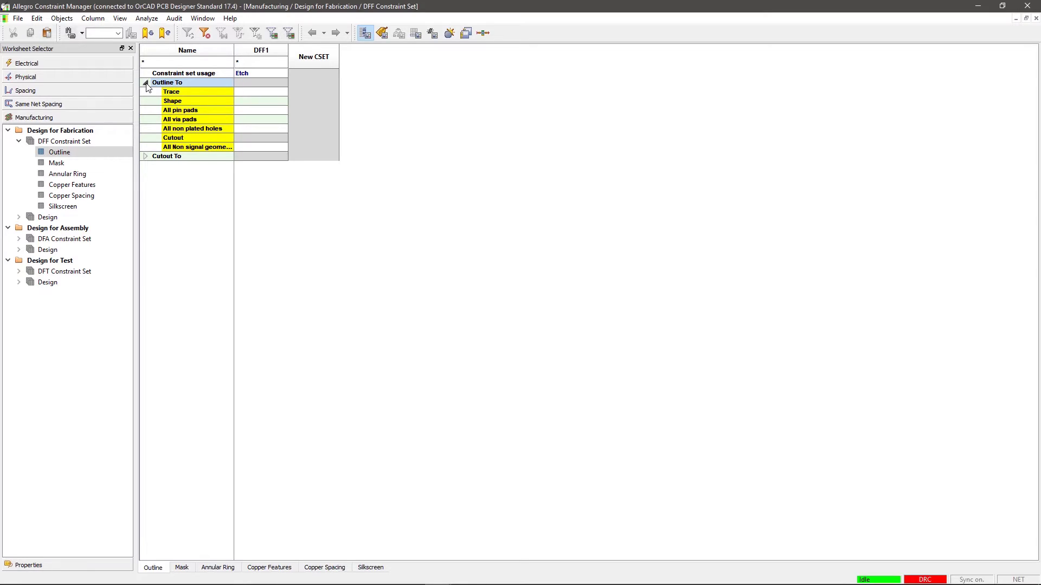
pyautogui.click(145, 157)
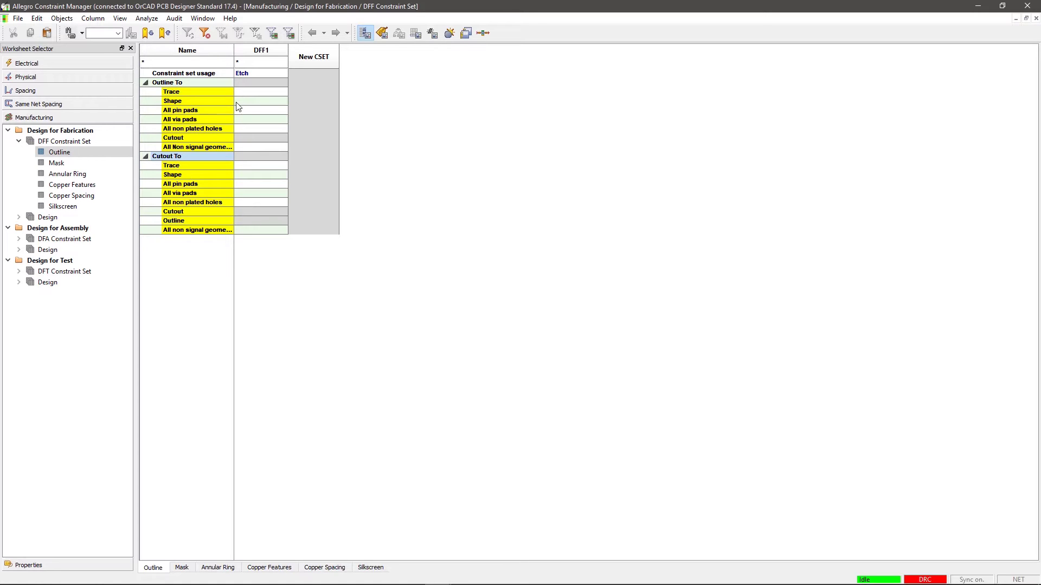
pyautogui.click(242, 92)
pyautogui.write('3')
pyautogui.click(245, 101)
pyautogui.write('.5')
pyautogui.click(245, 110)
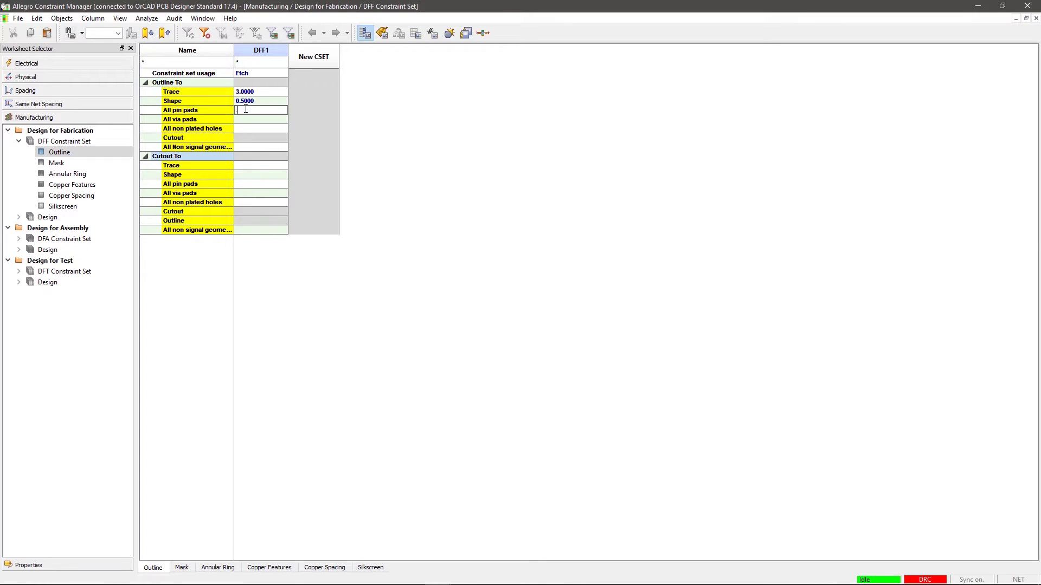
pyautogui.write('.25')
pyautogui.click(244, 119)
pyautogui.click(245, 129)
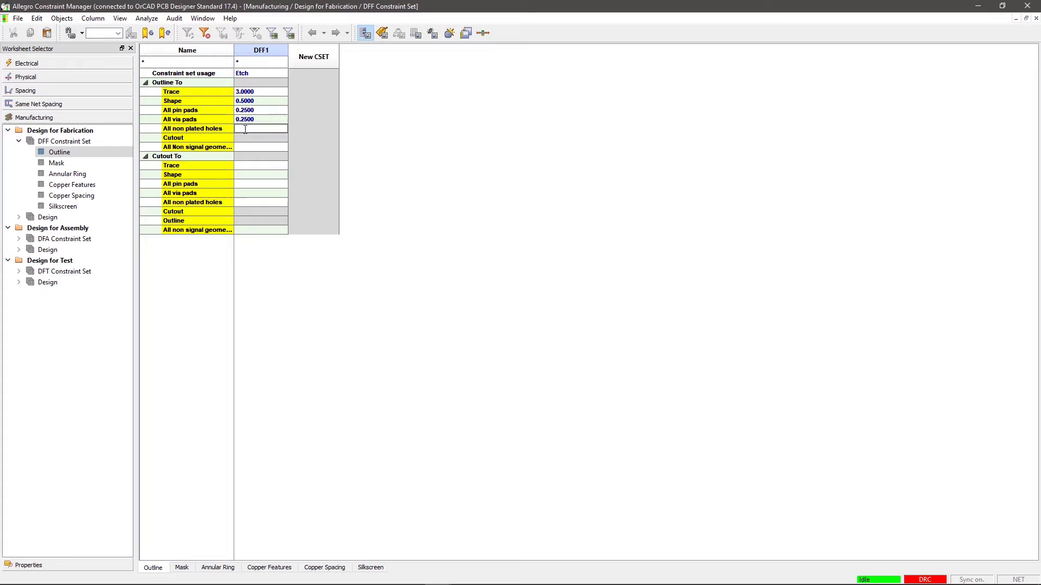
pyautogui.write('.3')
pyautogui.press('Return')
pyautogui.click(245, 148)
pyautogui.write('.3')
# Give DFF1 matching Cutout To clearances: trace 3, shape 0.5, pads 0.25, holes and non-signal geometry 0.3
pyautogui.click(242, 165)
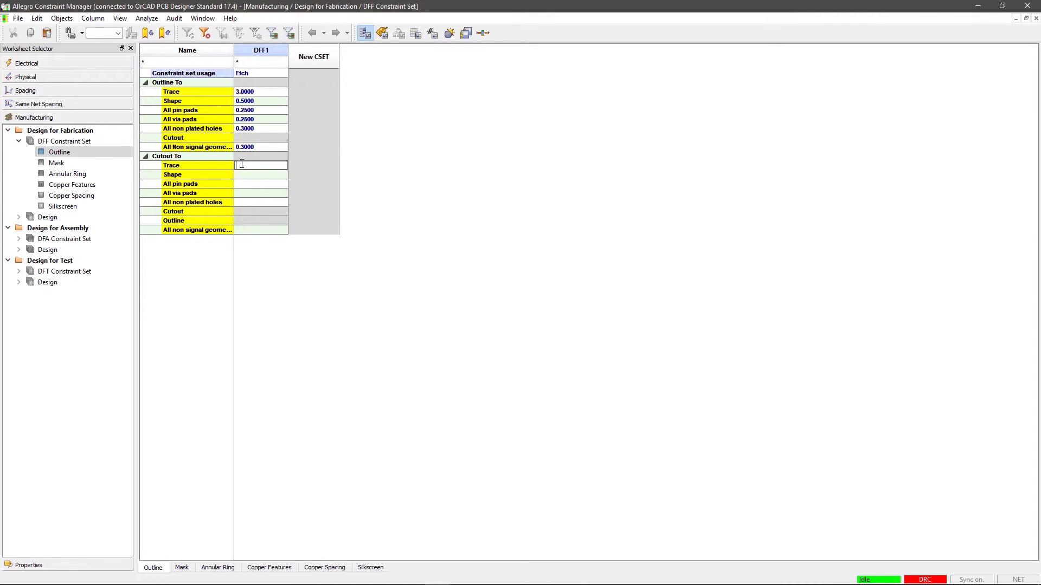
pyautogui.click(240, 174)
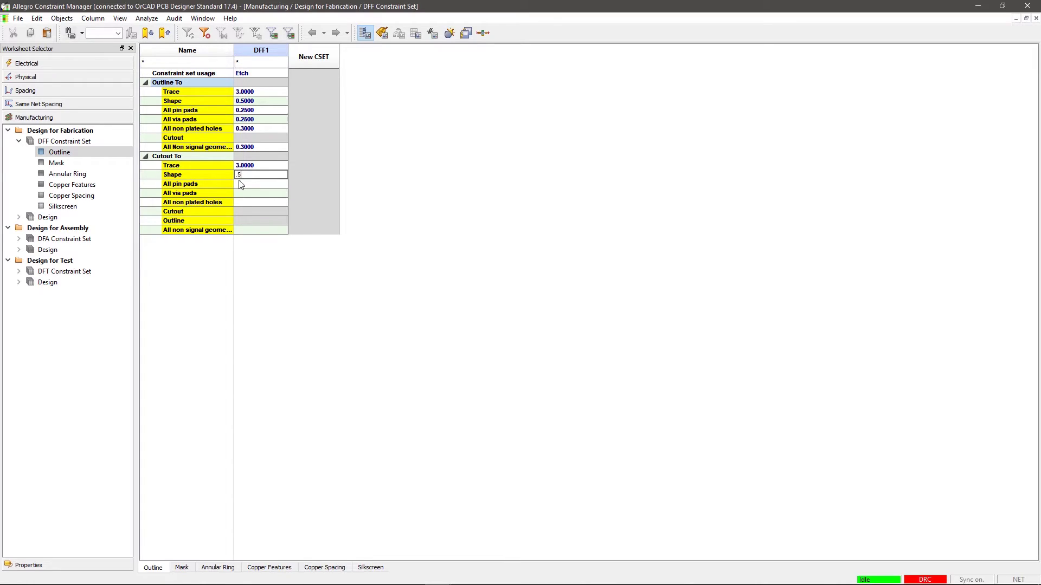
pyautogui.click(240, 184)
pyautogui.click(238, 193)
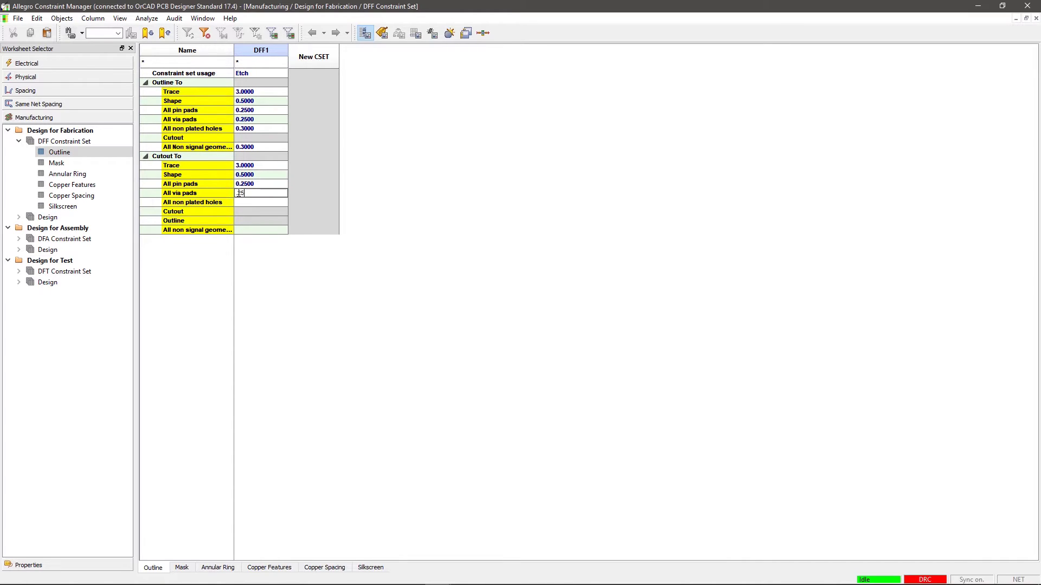
pyautogui.click(239, 202)
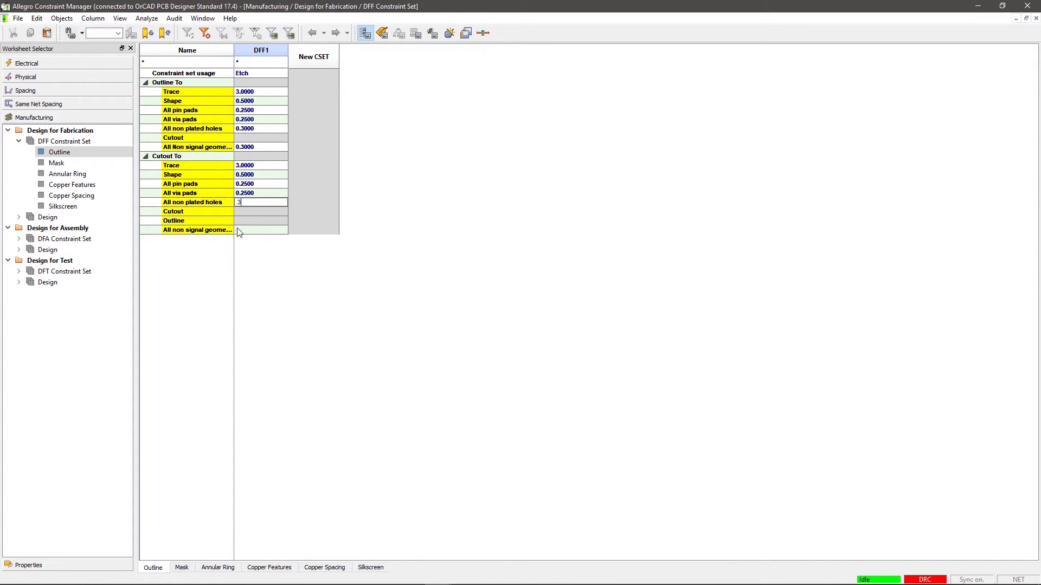
pyautogui.click(238, 229)
pyautogui.write('.3')
pyautogui.press('Return')
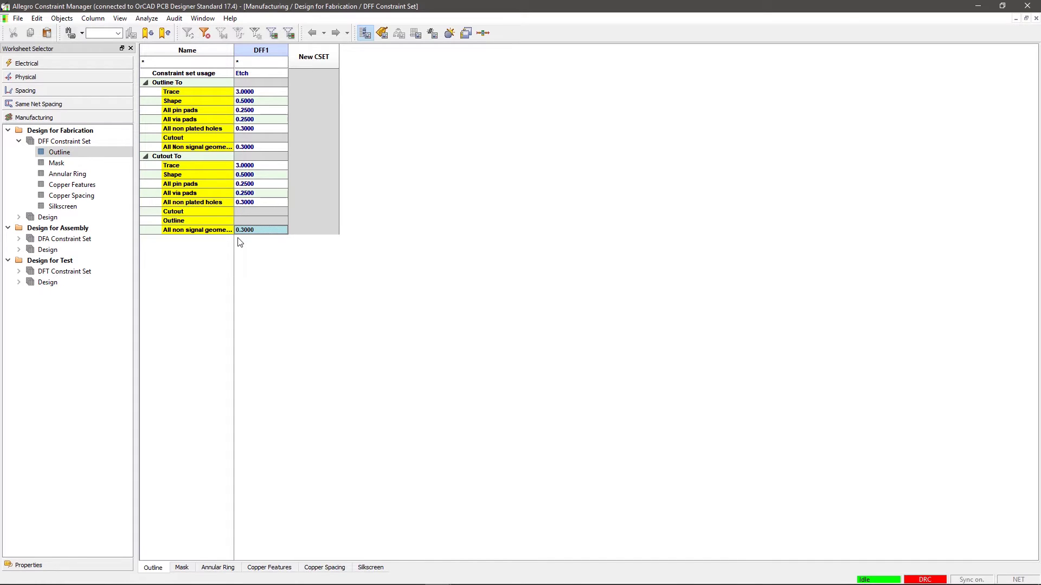
# In the design Outline worksheet, reference DFF1 on all conductor and plane layers
pyautogui.click(19, 217)
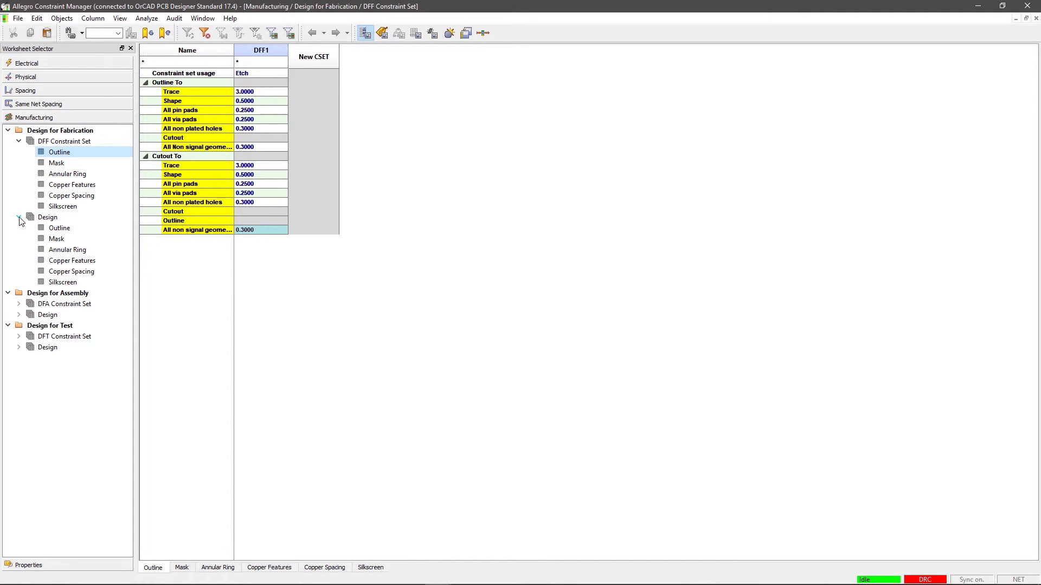
pyautogui.click(59, 228)
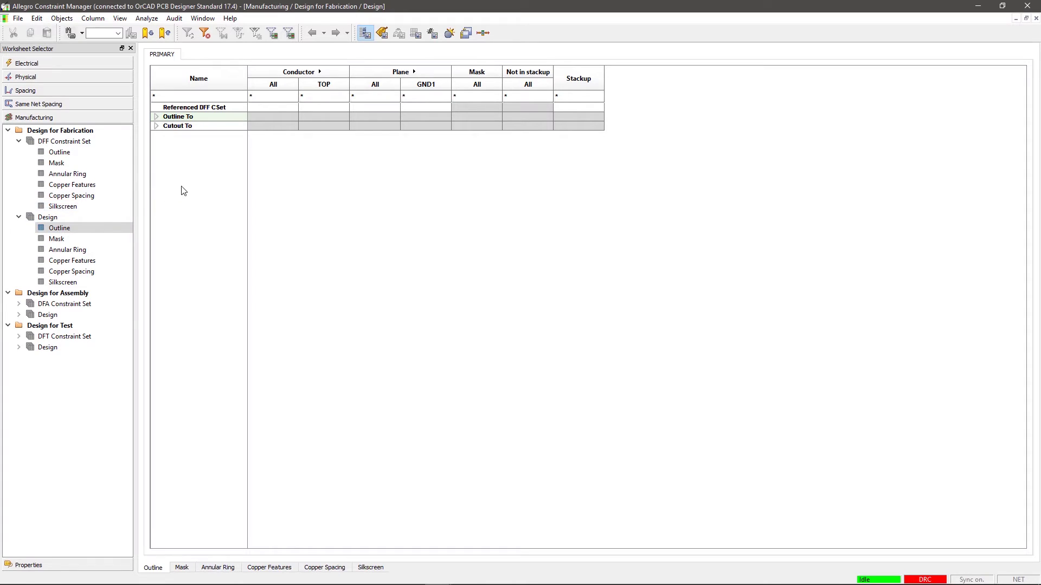
pyautogui.click(272, 108)
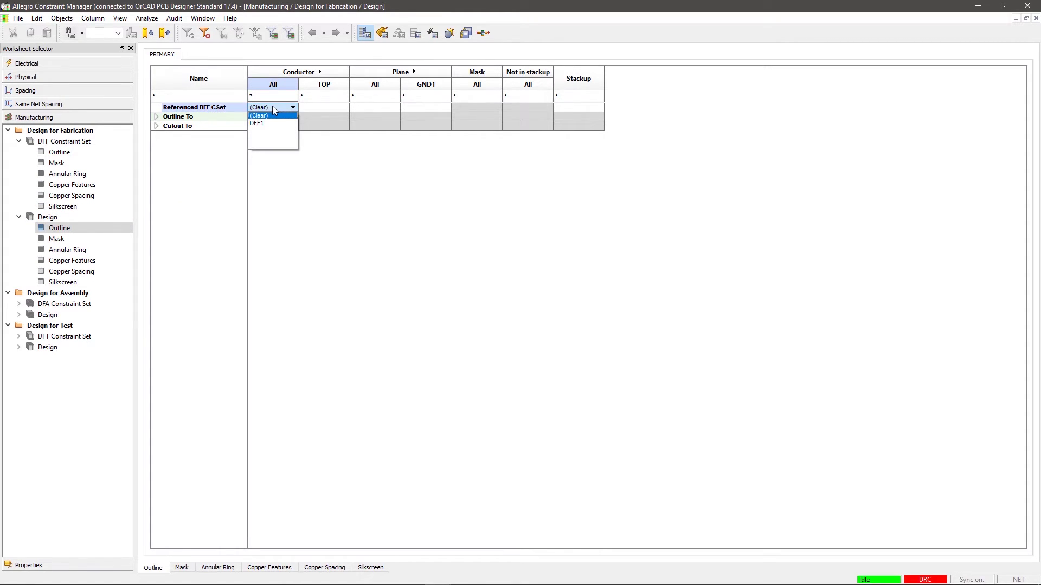
pyautogui.click(269, 123)
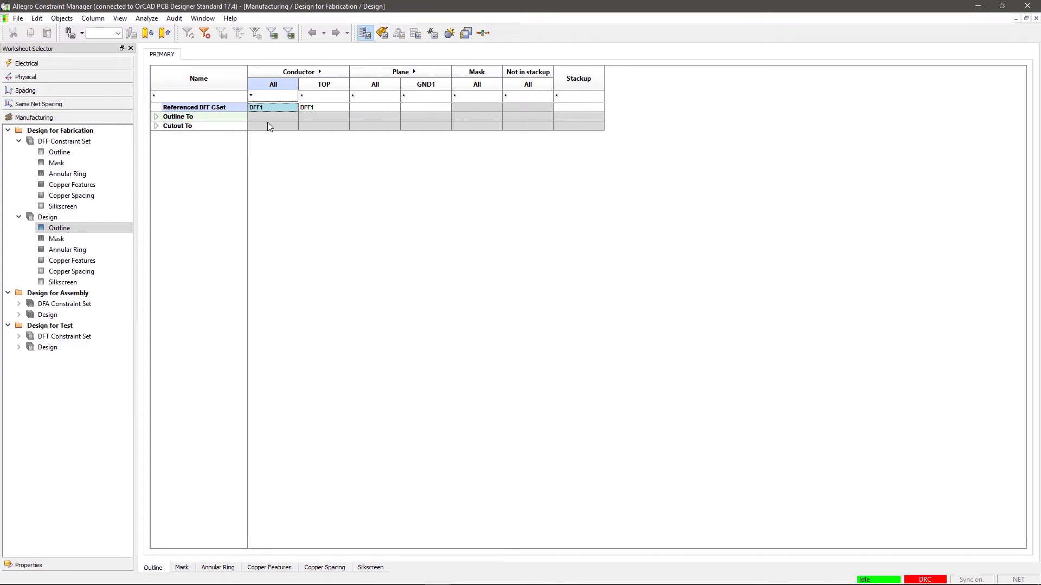
pyautogui.click(367, 108)
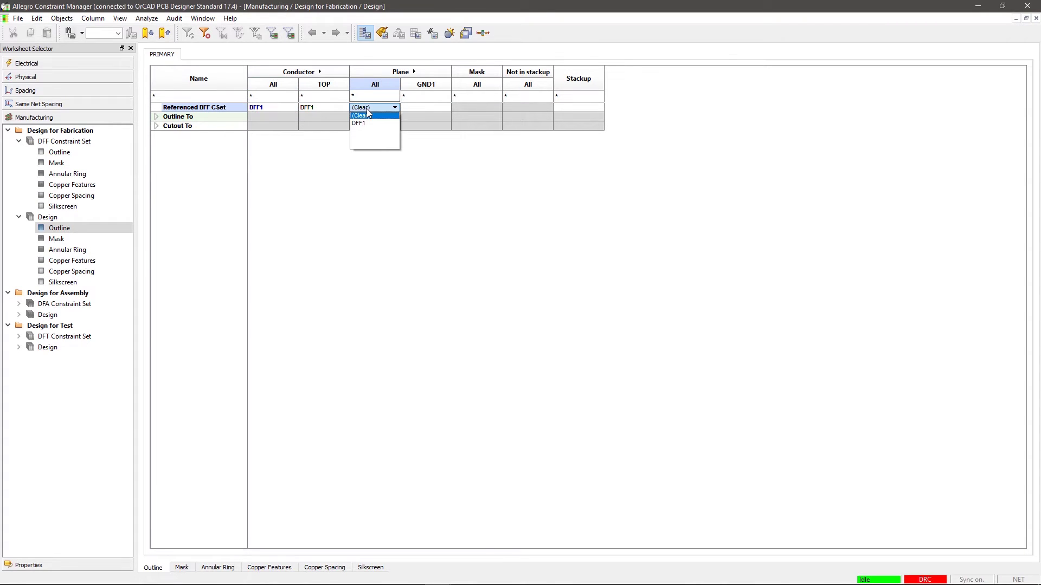
pyautogui.click(368, 124)
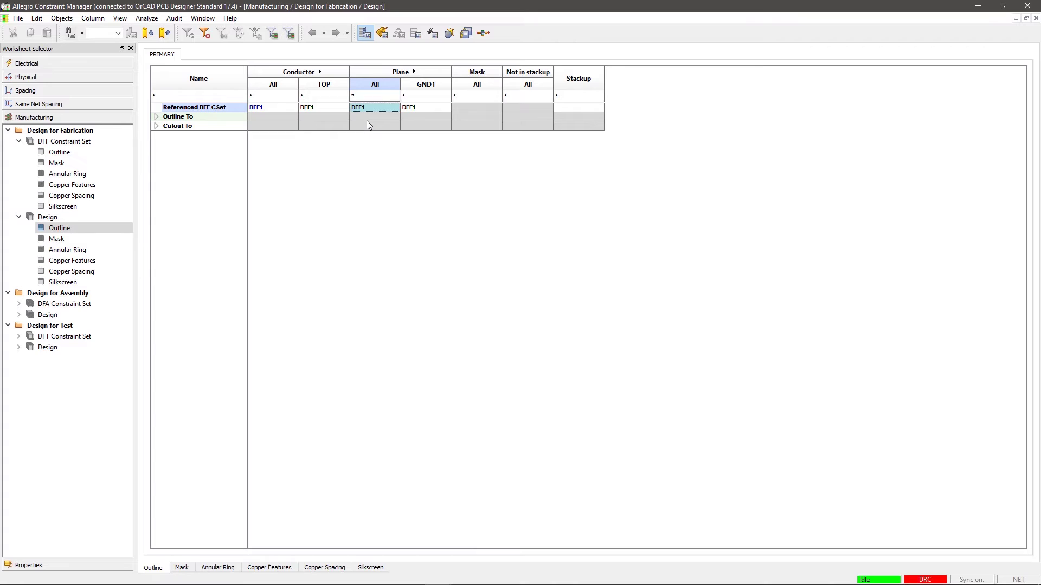
# Expand Outline To and Cutout To and show every conductor and plane layer as a column
pyautogui.click(157, 116)
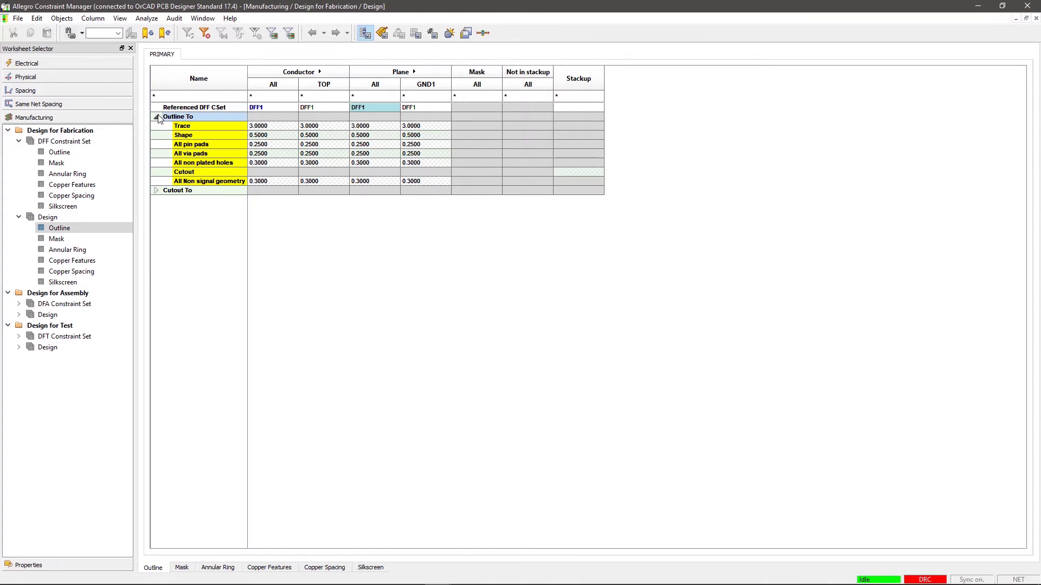
pyautogui.click(157, 190)
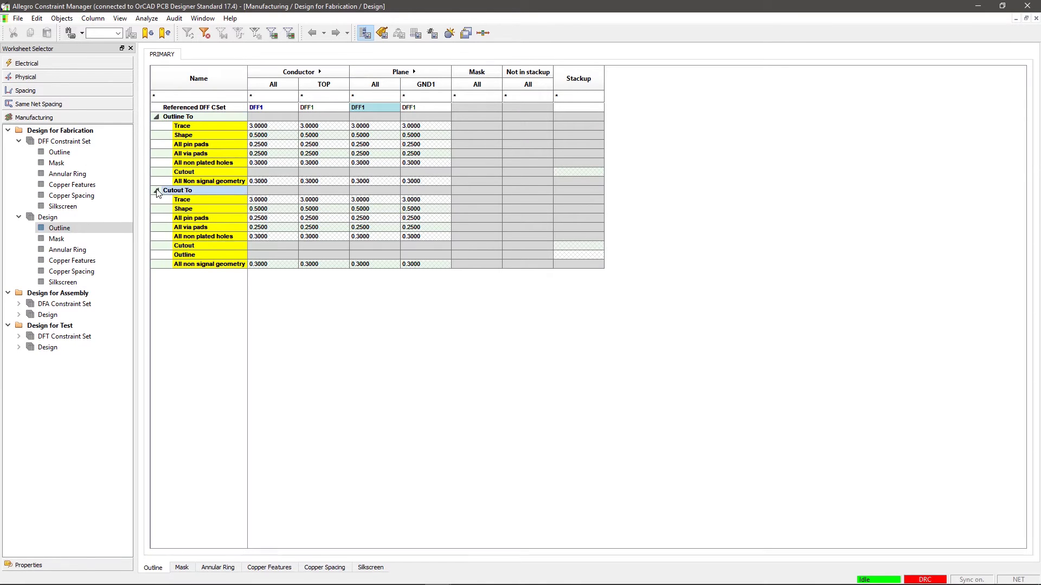
pyautogui.doubleClick(319, 77)
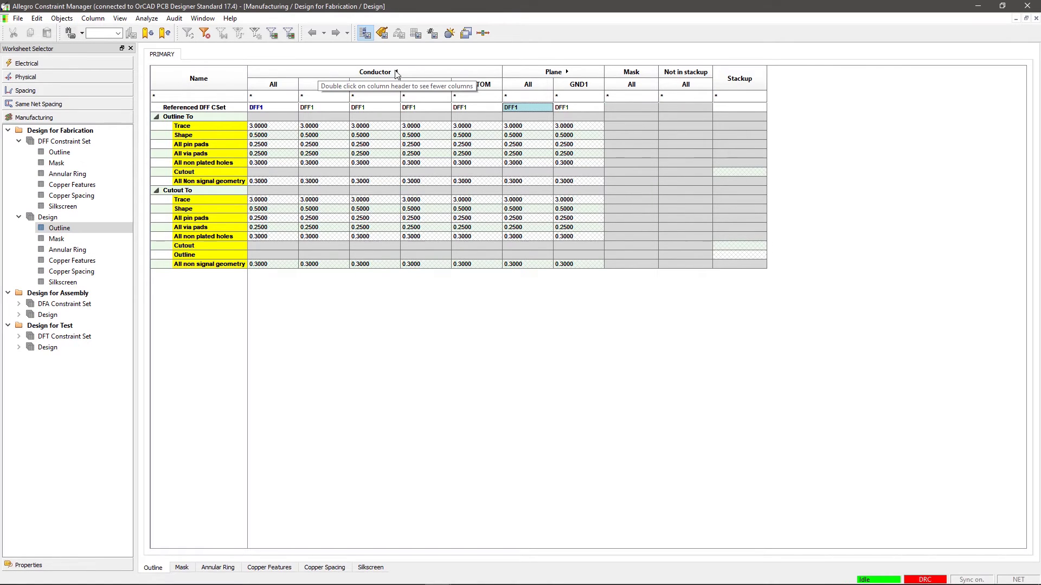
pyautogui.doubleClick(563, 75)
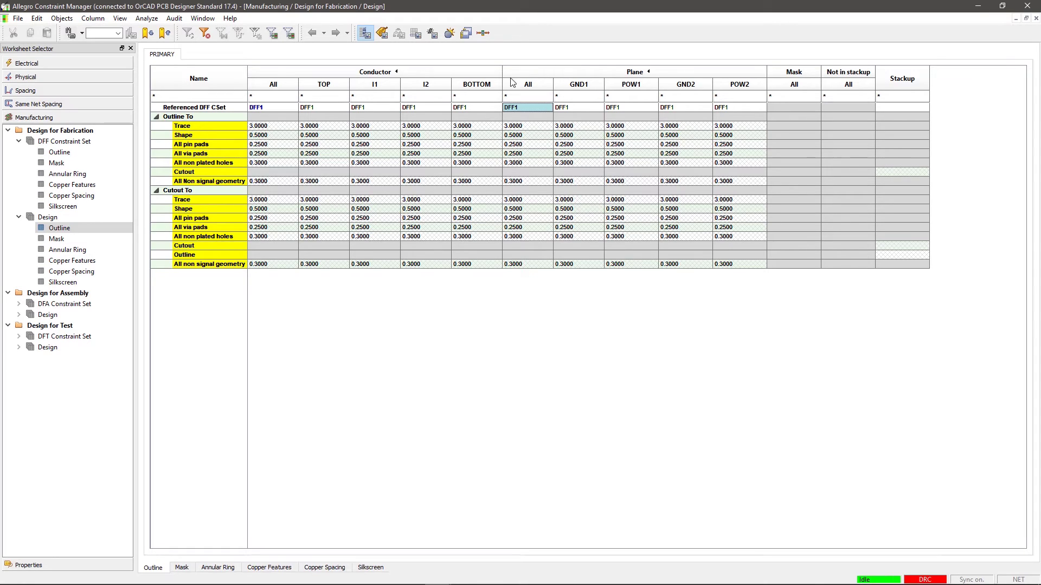
# Clear the DFF CSet reference from all conductor and plane layers
pyautogui.click(271, 107)
pyautogui.click(293, 107)
pyautogui.click(287, 117)
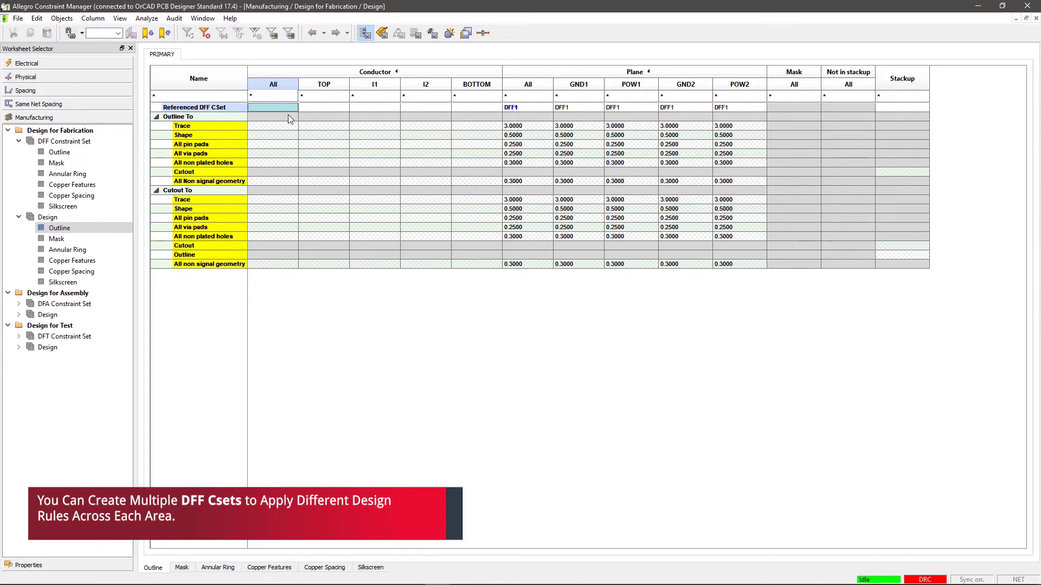
pyautogui.click(531, 110)
pyautogui.click(550, 107)
# Assign DFF1 as the DFF CSet for layers I1, I2 and GND1
pyautogui.click(510, 116)
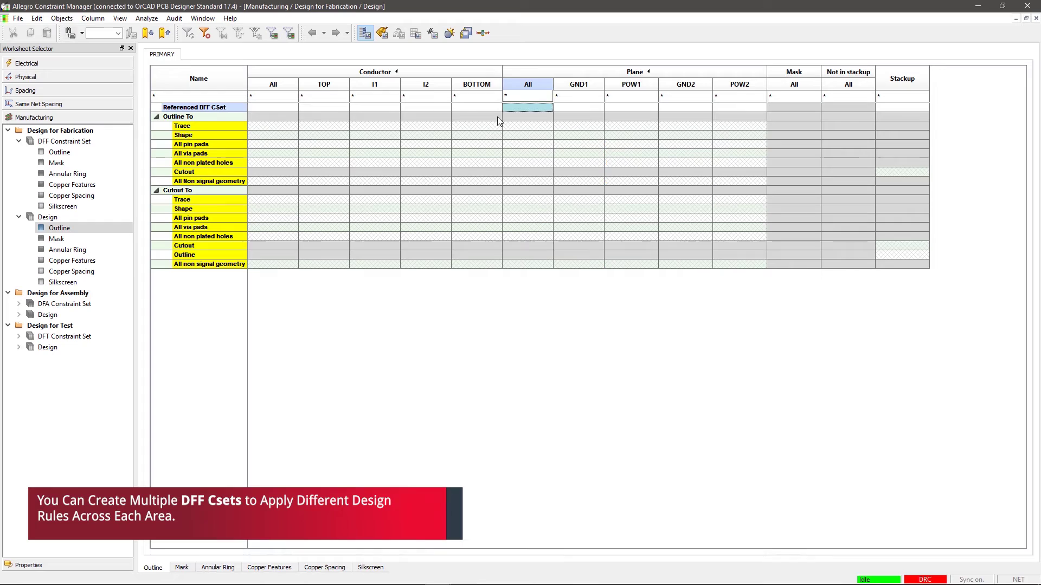
pyautogui.click(379, 107)
pyautogui.click(394, 108)
pyautogui.click(374, 123)
pyautogui.click(420, 107)
pyautogui.click(417, 123)
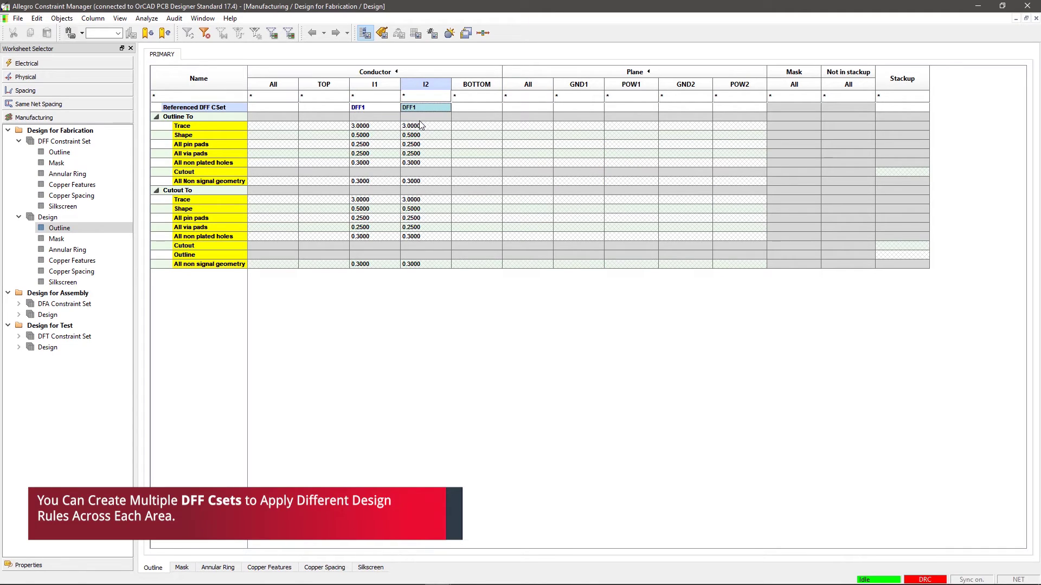
pyautogui.click(590, 108)
pyautogui.click(590, 123)
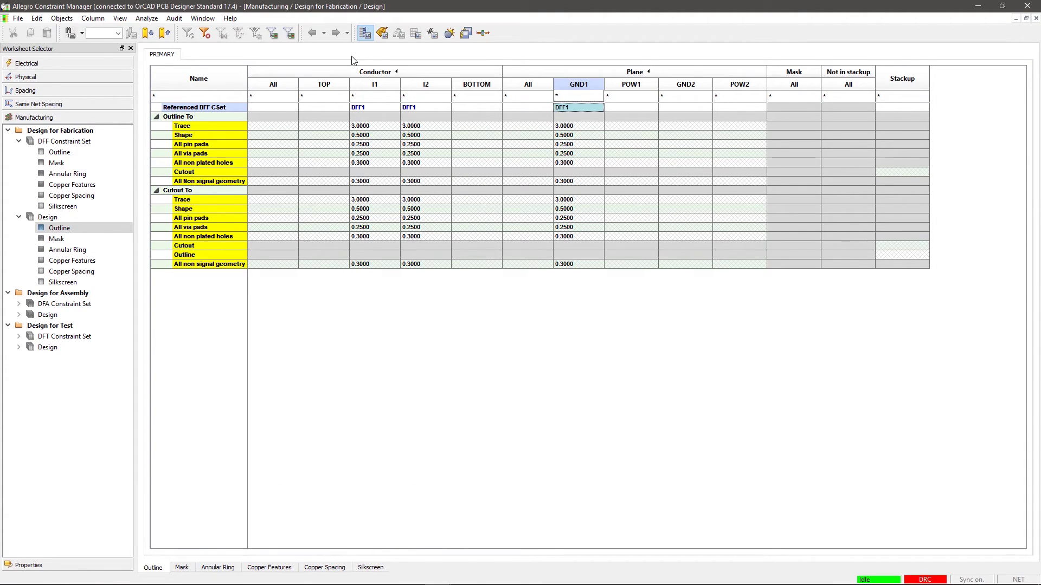
pyautogui.click(149, 19)
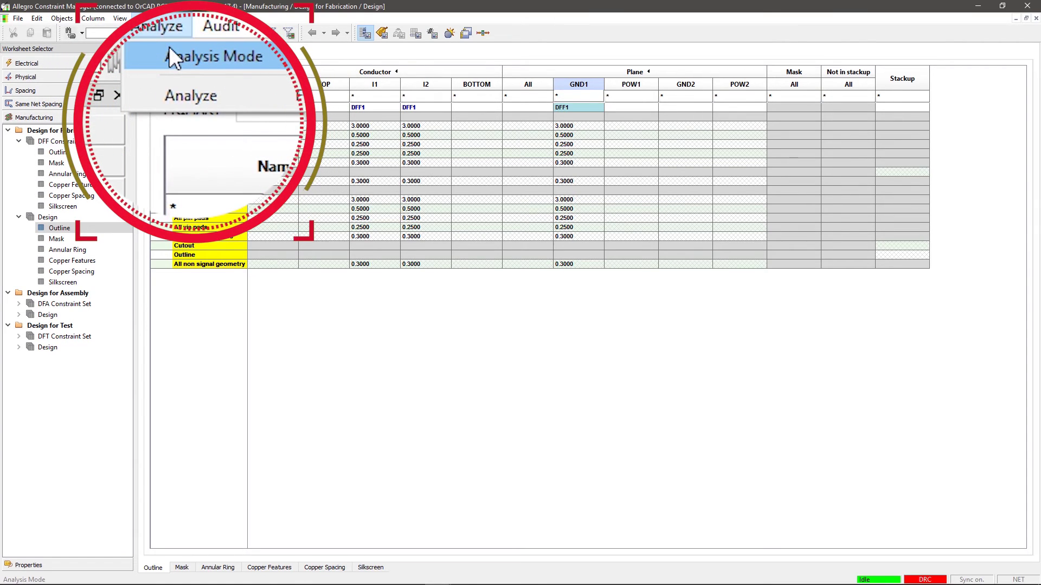
# Switch on all Design for Fabrication Outline To and Cutout To checks in Analysis Modes and apply
pyautogui.click(152, 28)
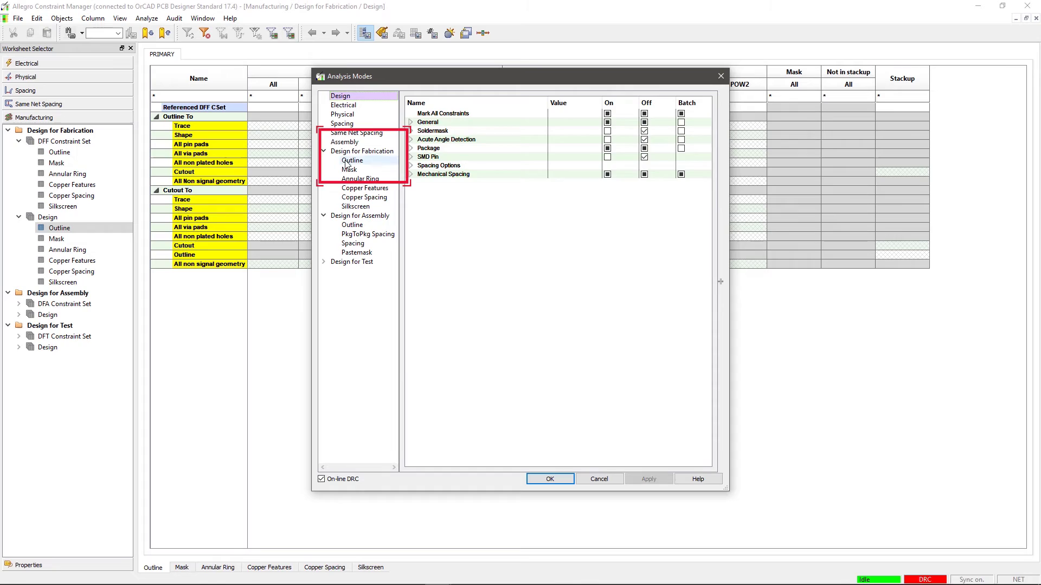
pyautogui.click(351, 161)
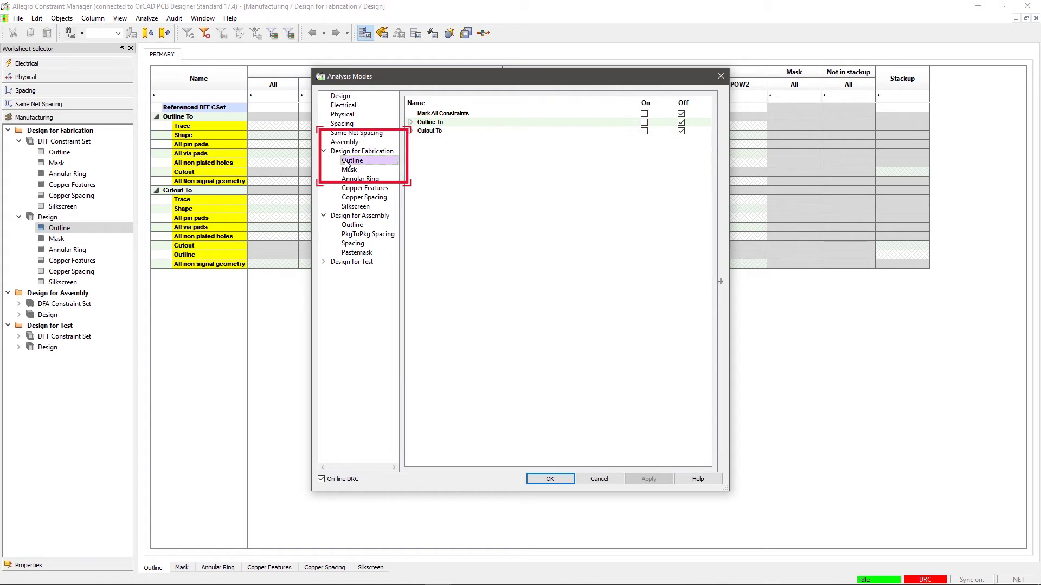
pyautogui.click(410, 122)
pyautogui.click(410, 191)
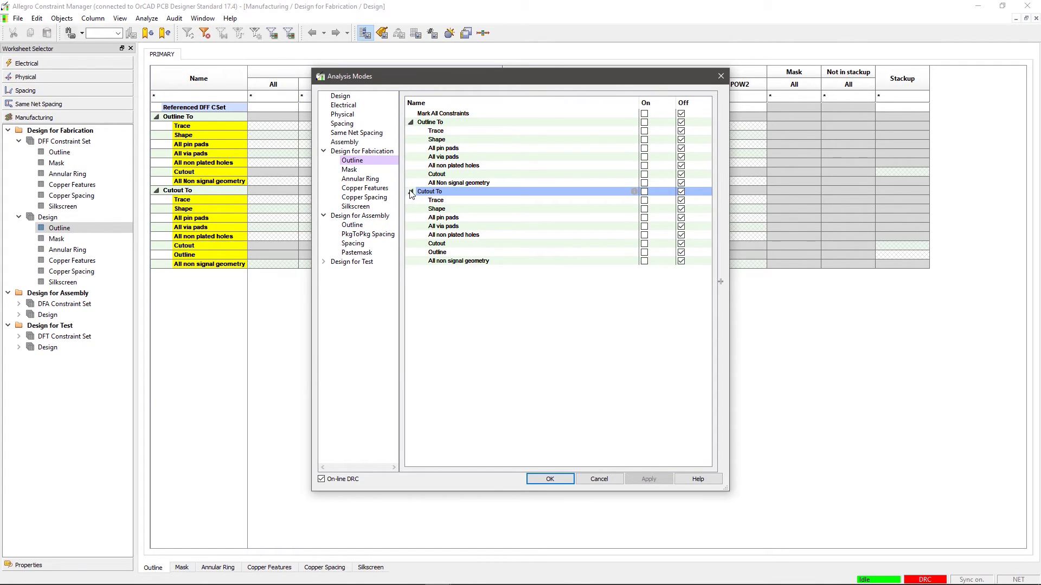
pyautogui.click(643, 114)
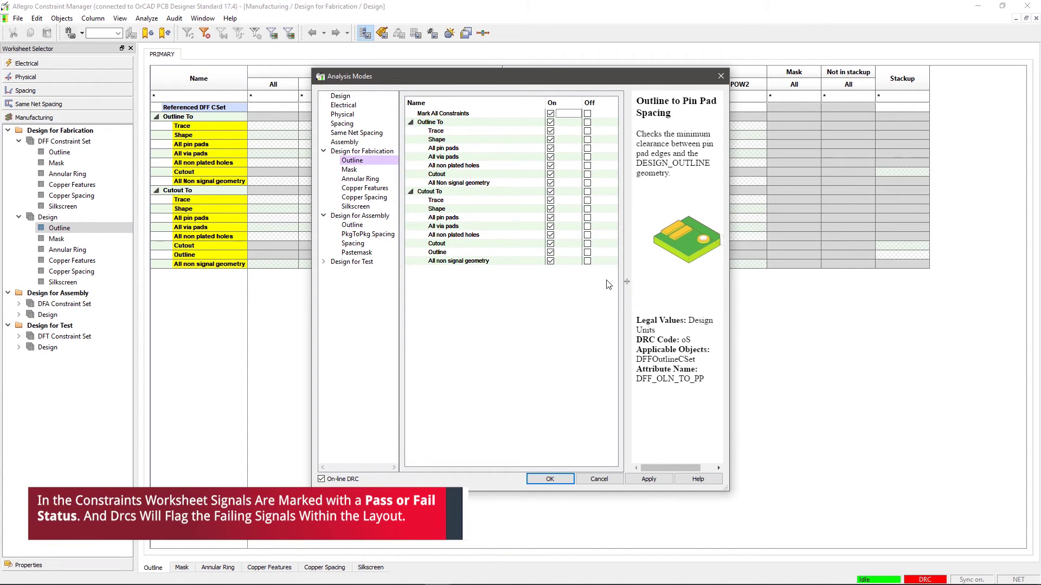
pyautogui.click(645, 479)
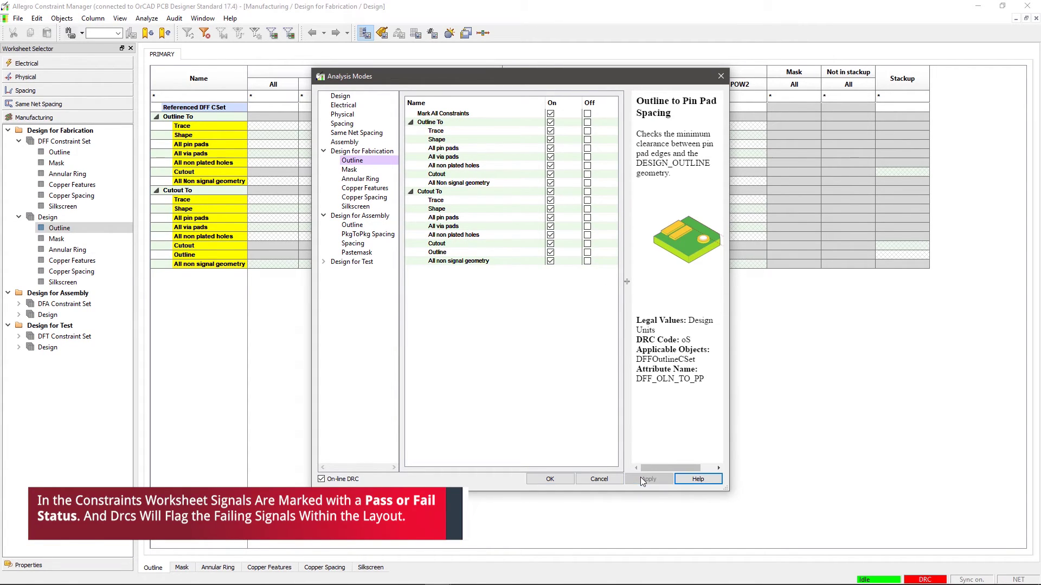
pyautogui.click(549, 479)
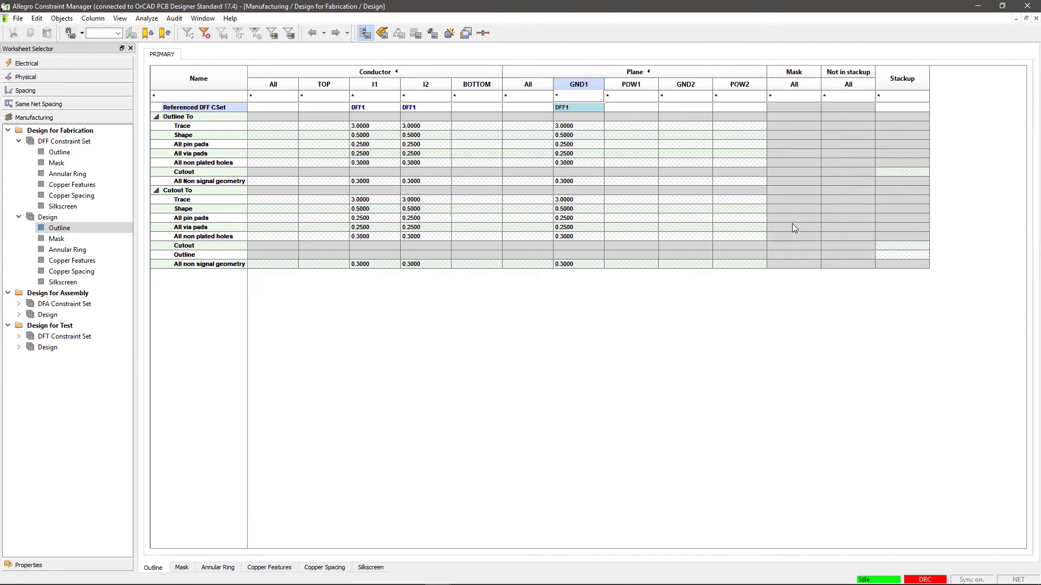
# Close Constraint Manager and inspect the DRC markers near the right board edge via the Check menu
pyautogui.click(1026, 8)
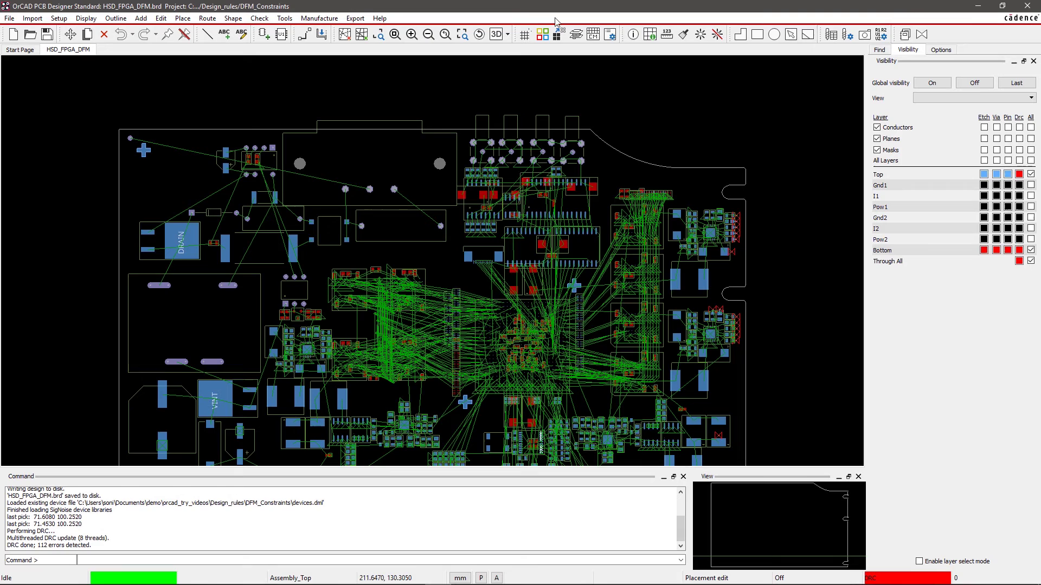
pyautogui.click(266, 21)
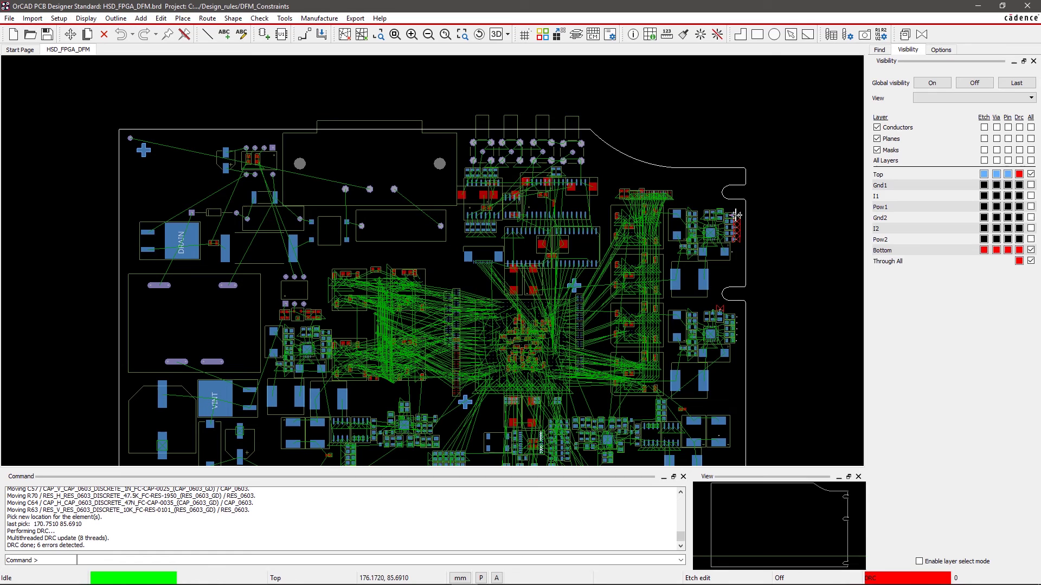
pyautogui.moveTo(734, 216)
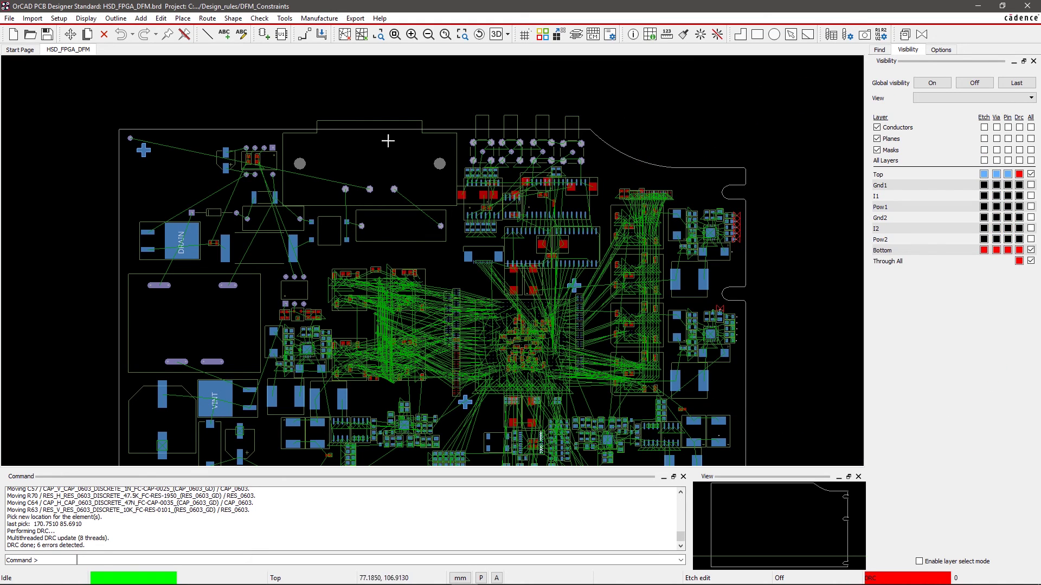
# Move R59, R65 and C61 up-left away from the right board outline
pyautogui.click(70, 36)
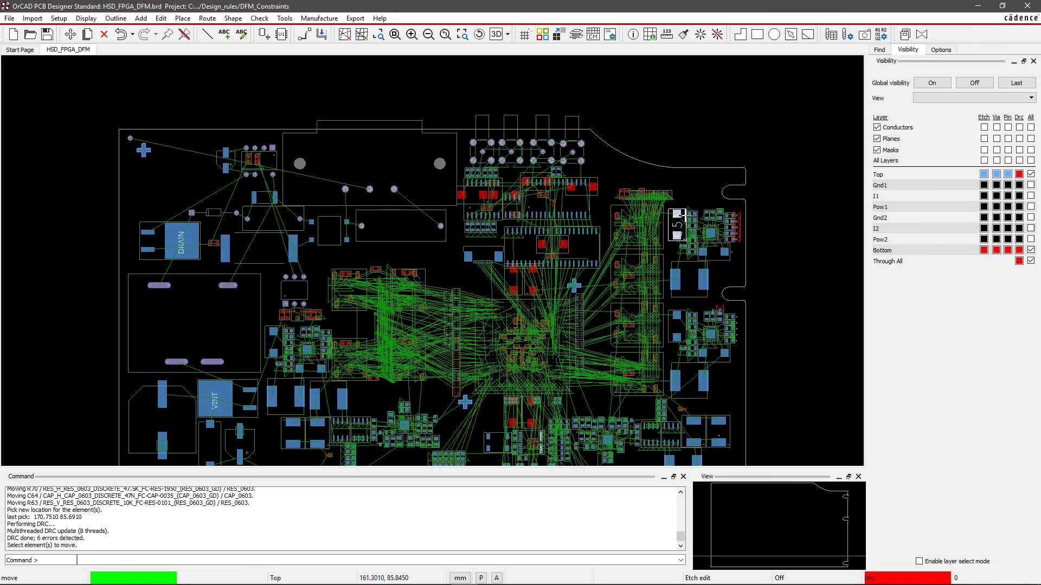
pyautogui.scroll(2, 705, 204)
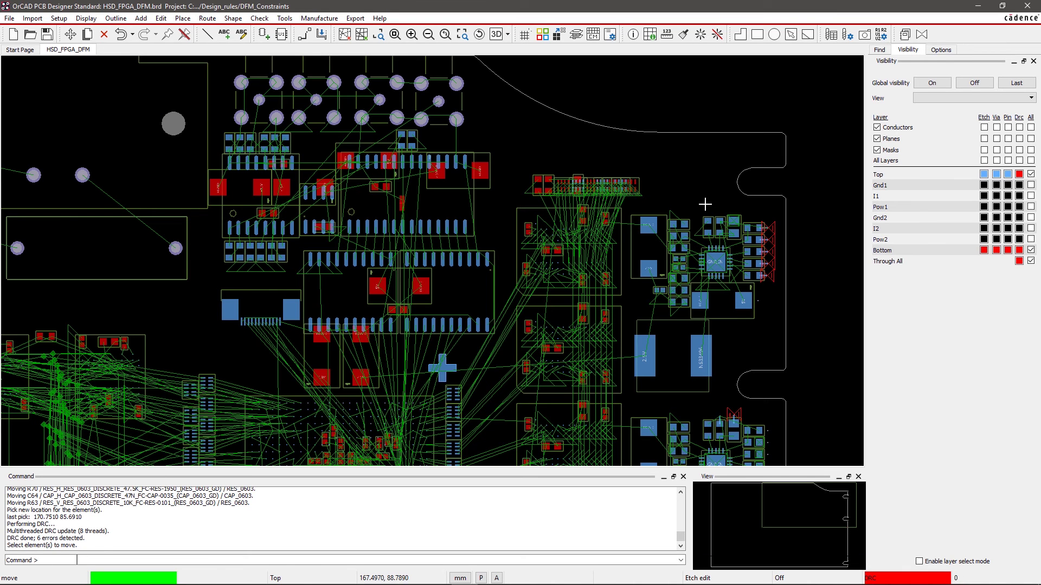
pyautogui.moveTo(702, 208); pyautogui.dragTo(740, 239)
pyautogui.click(738, 232)
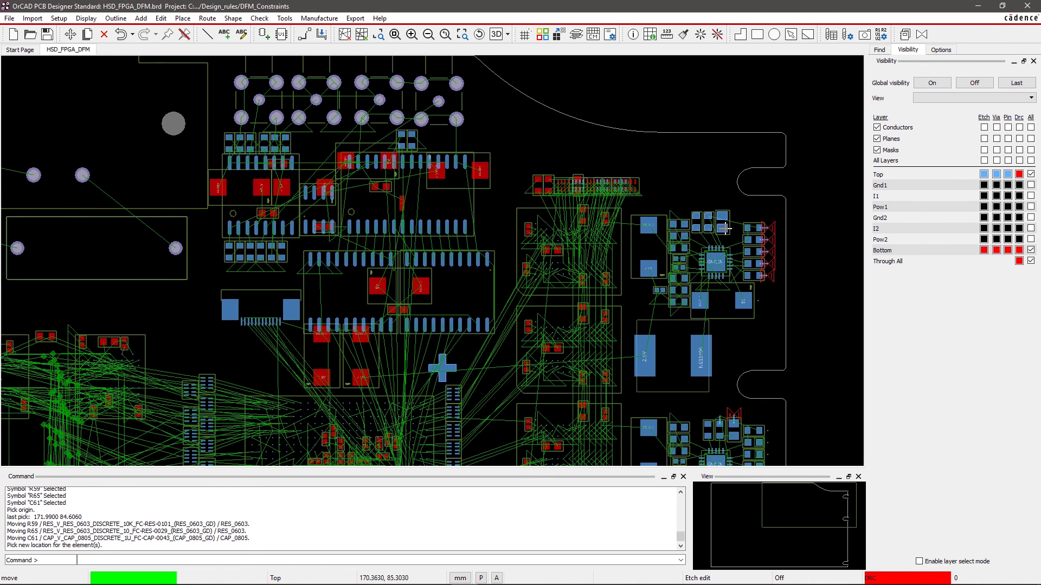
pyautogui.click(727, 228)
# Move R71, C57, R70, C64 and R63 slightly up-left and finish the move
pyautogui.moveTo(762, 224); pyautogui.dragTo(770, 277)
pyautogui.click(776, 257)
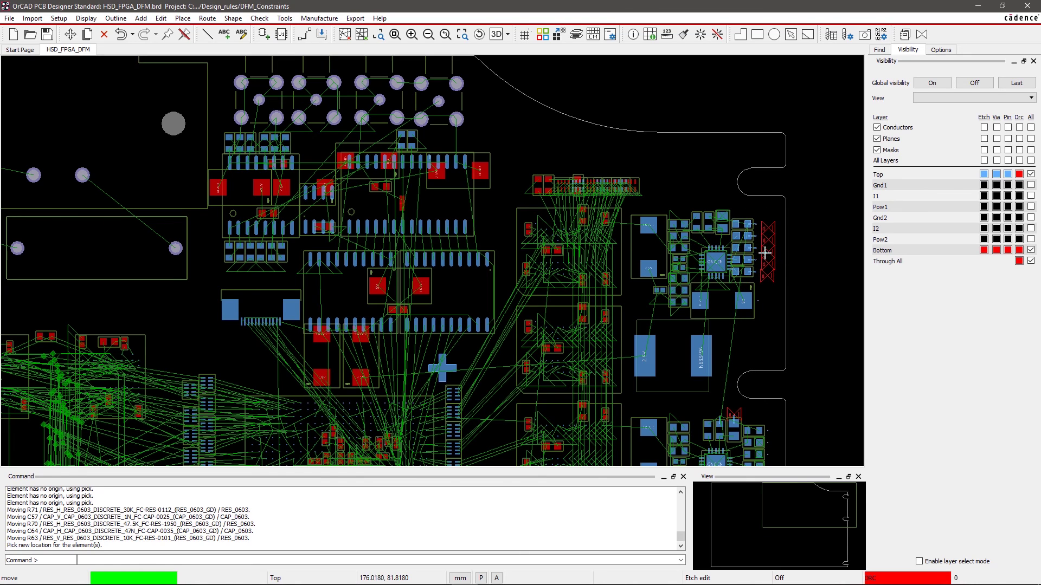
pyautogui.click(768, 253)
pyautogui.rightClick(768, 253)
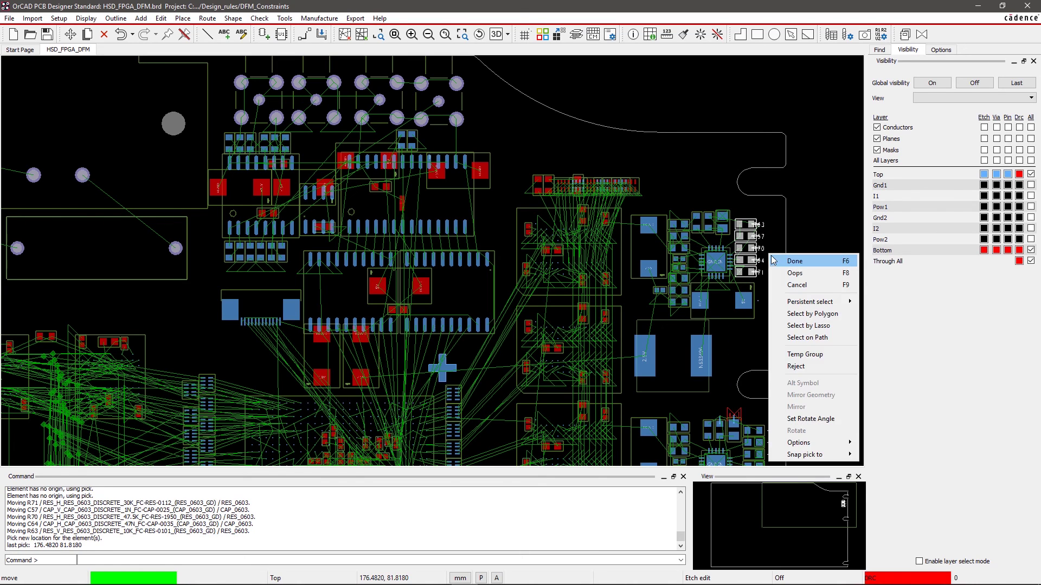
pyautogui.click(776, 260)
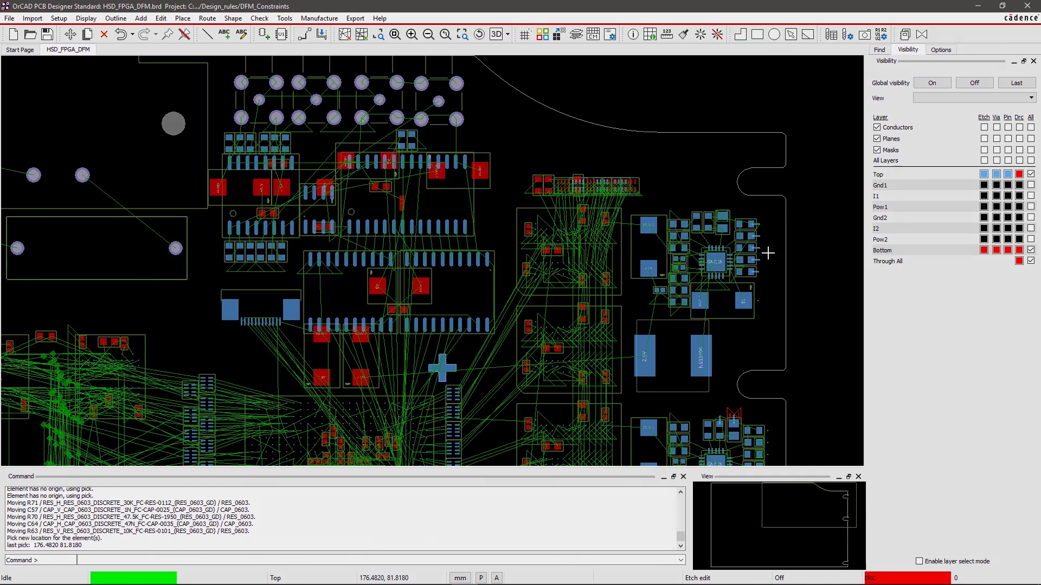